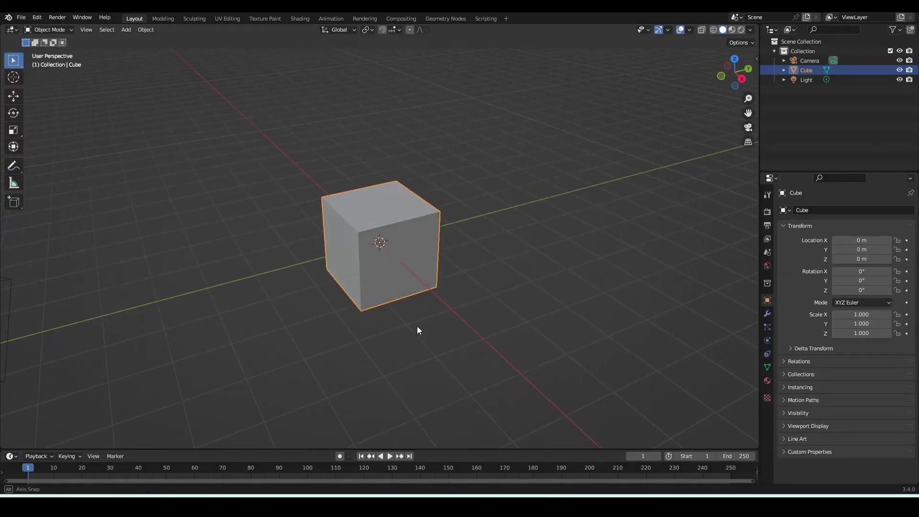
Put the default cube into Edit Mode for mesh editing.
key("Tab")
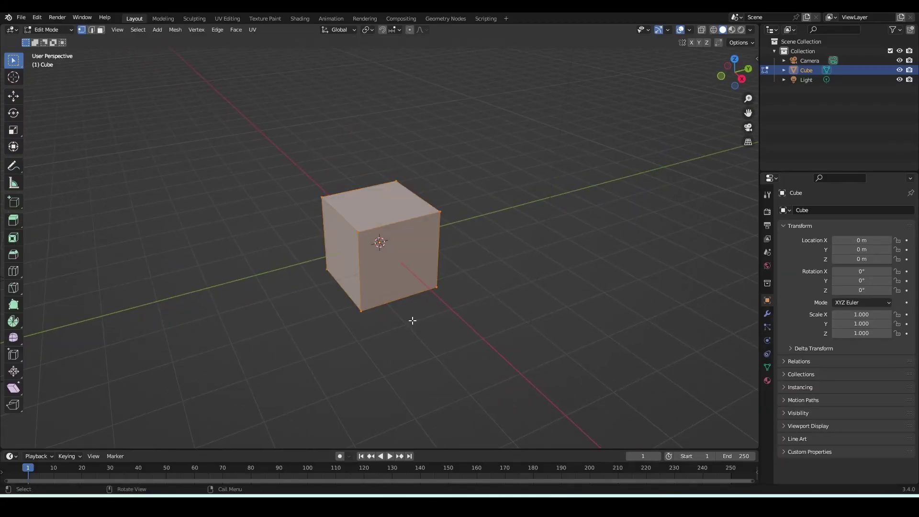
Raise the cube into a tall box and place a new edge loop near its base.
key("g")
left_click(409, 295)
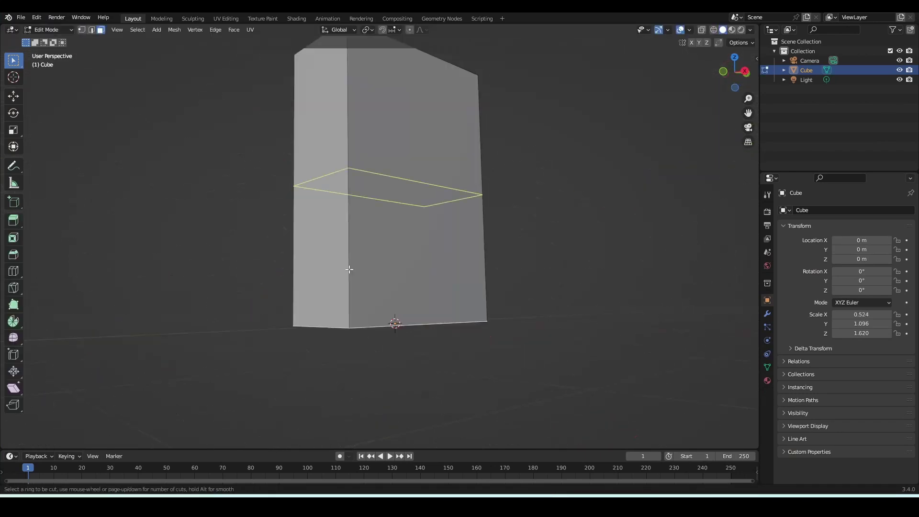
left_click(376, 357)
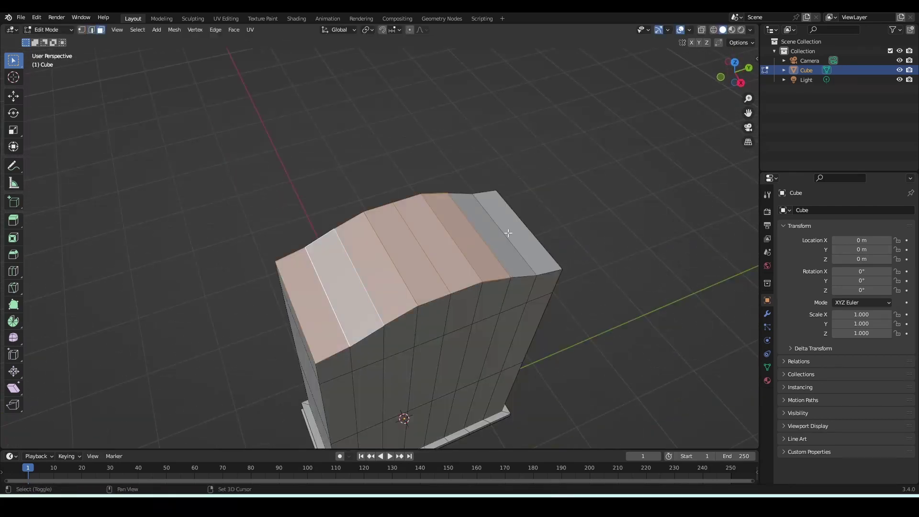
Raise the extruded top ledge, then inspect the stepped base from new angles.
left_click(323, 155)
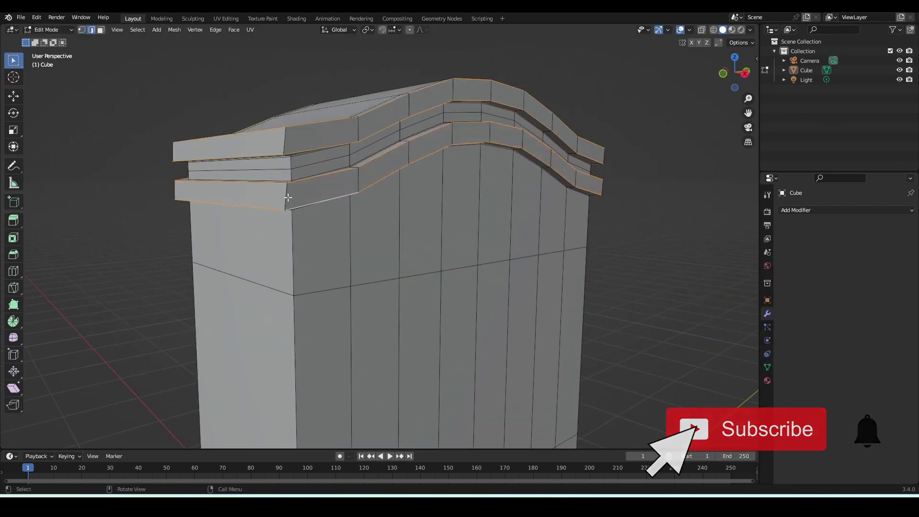
middle_click_drag(288, 198, 287, 251)
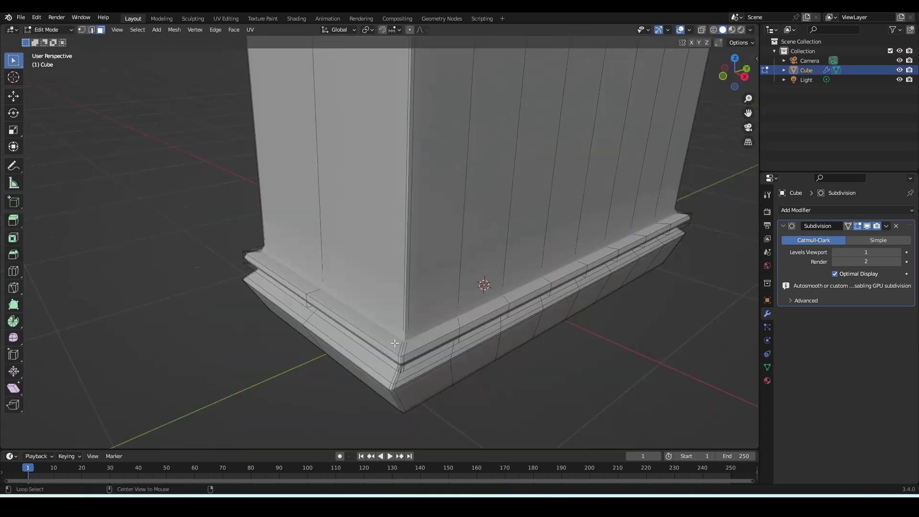
middle_click_drag(545, 317, 462, 323)
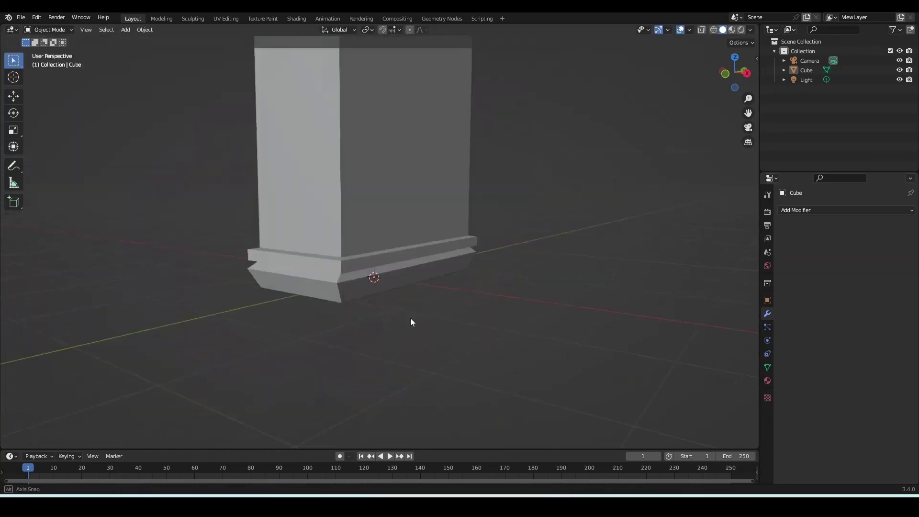
Select an edge loop and the faces of the left door area on the cabinet.
left_click(861, 226)
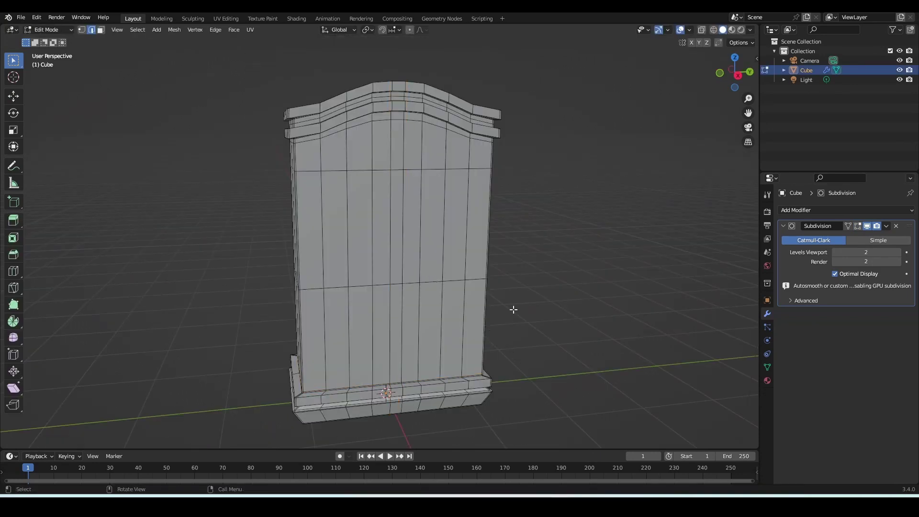
left_click(376, 312, "ctrl+shift")
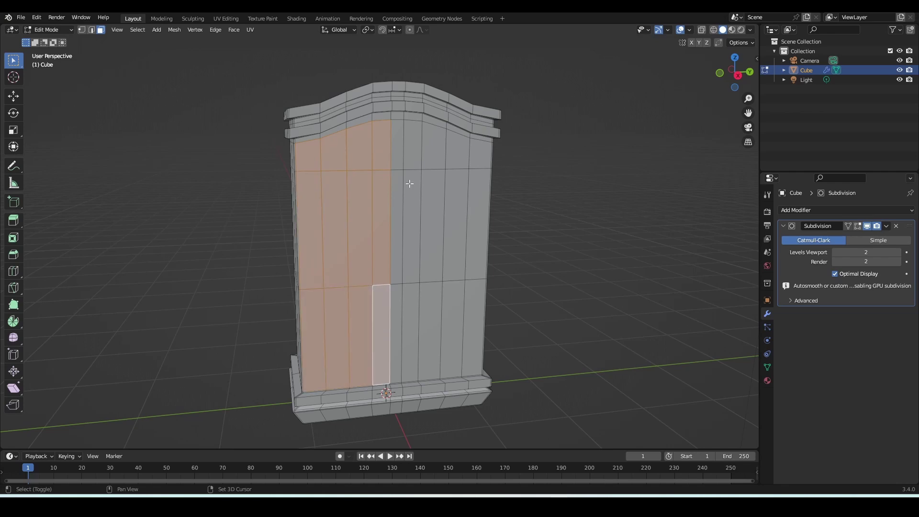
left_click(479, 153, "ctrl+shift")
Inspect the cabinet front from the side and undo the separated door object.
middle_click_drag(441, 300, 484, 308)
scroll(476, 288, "up", 3)
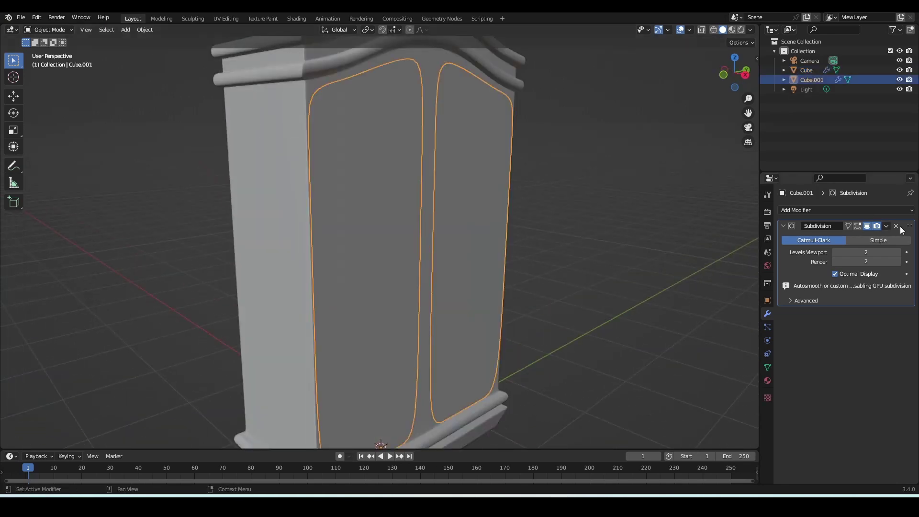
middle_click_drag(655, 171, 783, 207)
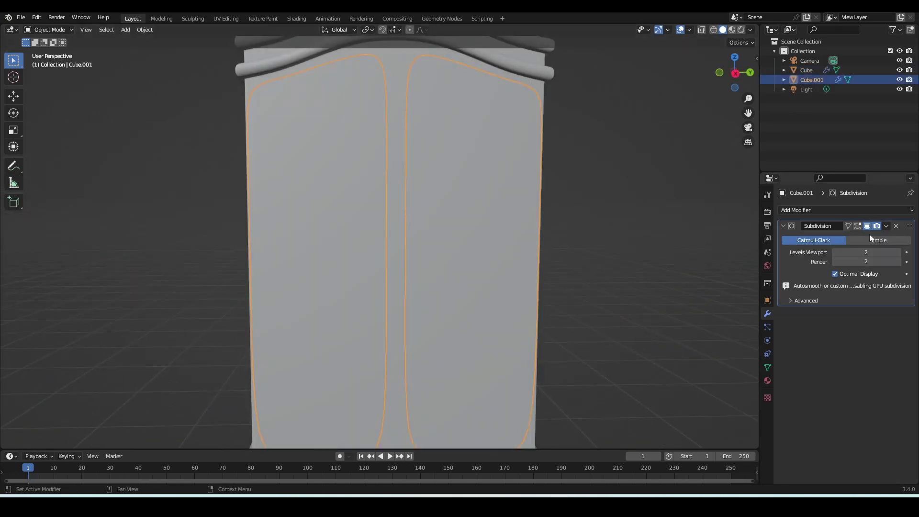
scroll(526, 191, "down", 5)
key("ctrl+z")
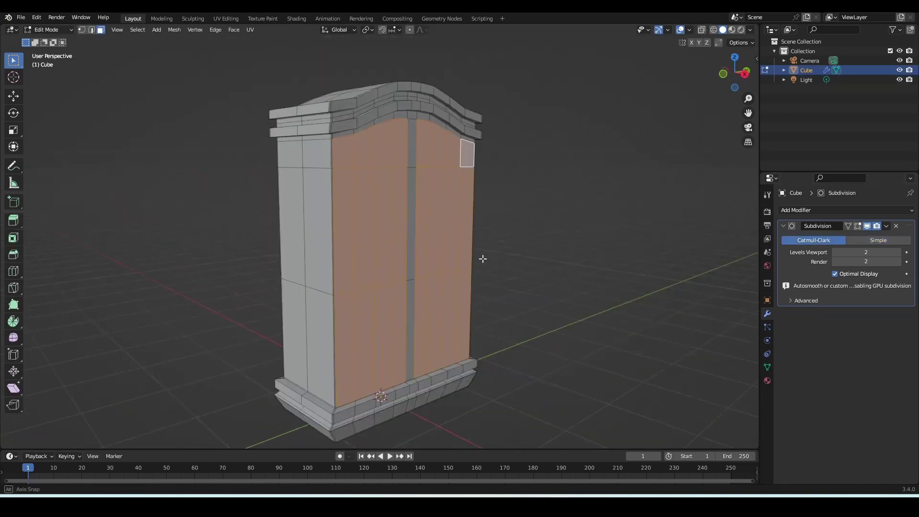
Push the door faces in and slide new edge loops near the base and top.
key("e")
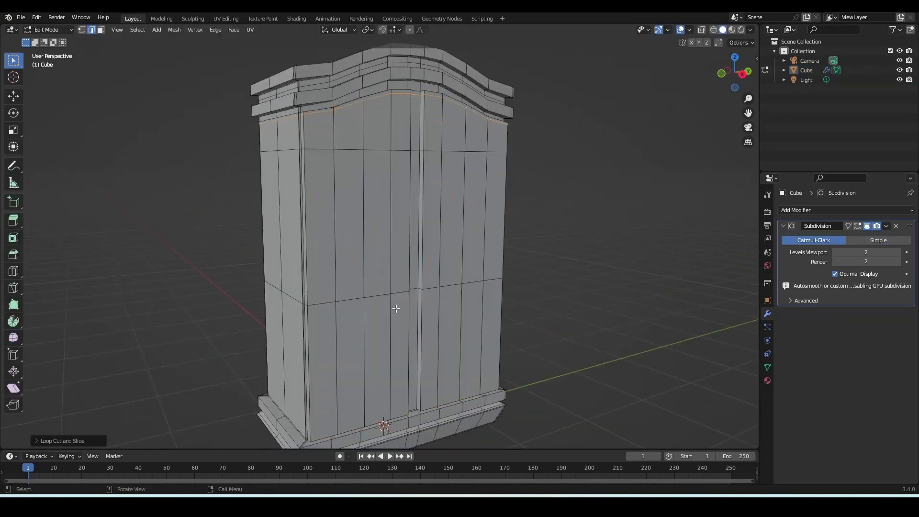
left_click(436, 421)
middle_click_drag(287, 141, 299, 139)
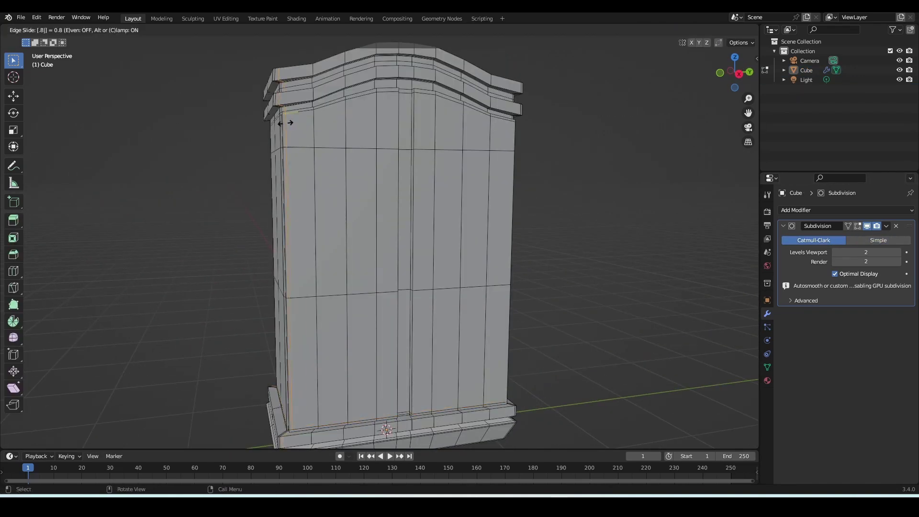
left_click(506, 121)
key("Tab")
key("Tab")
middle_click_drag(479, 115, 429, 104)
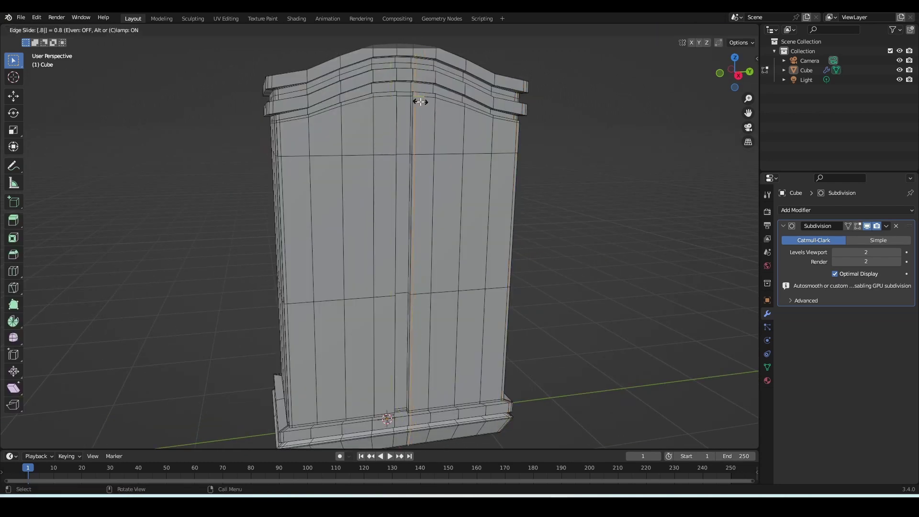
left_click(420, 101)
Check the smoothed cabinet shape by toggling between Edit and Object Mode.
key("Tab")
key("Tab")
scroll(424, 119, "up", 3)
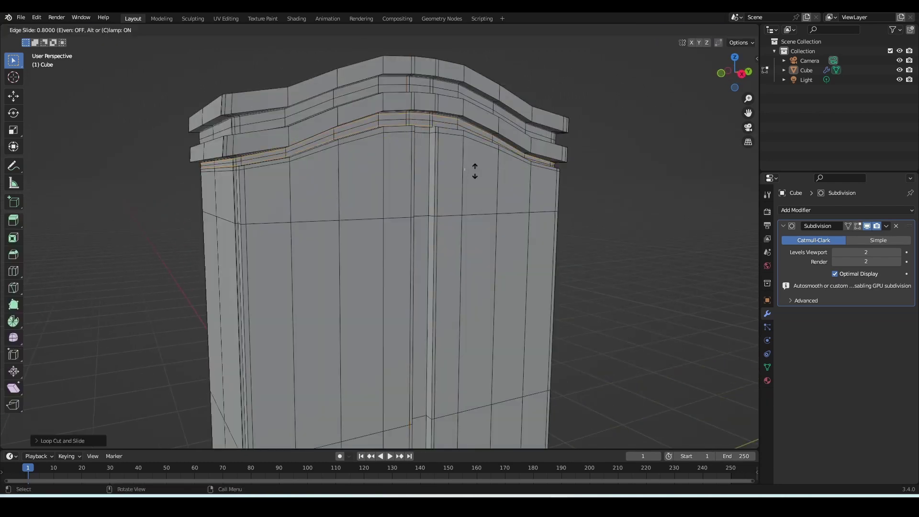
key("Tab")
scroll(499, 266, "down", 5)
scroll(355, 176, "up", 5)
scroll(382, 189, "down", 4)
left_click(382, 189)
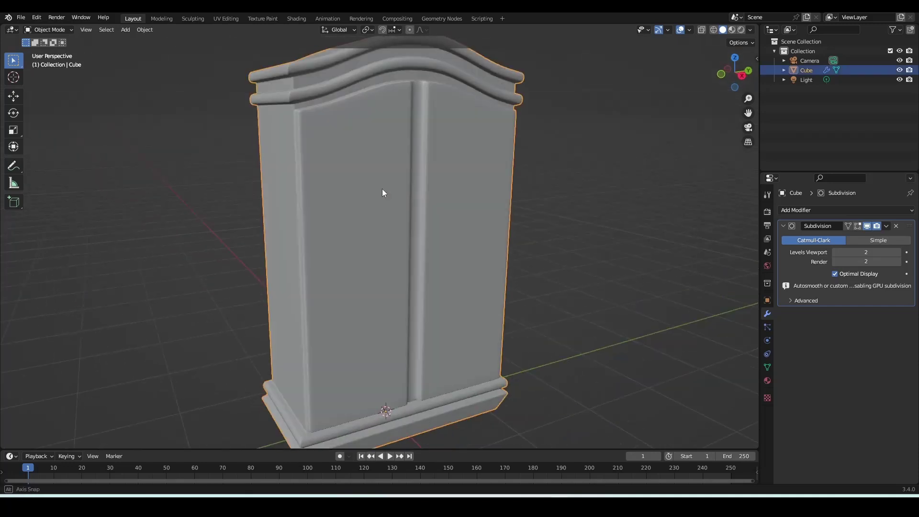
key("Tab")
Select the horizontal door edge loops and inset the door panel faces into frames.
left_click(327, 142, "alt")
left_click(351, 286, "alt+shift")
right_click(350, 290)
key("Escape")
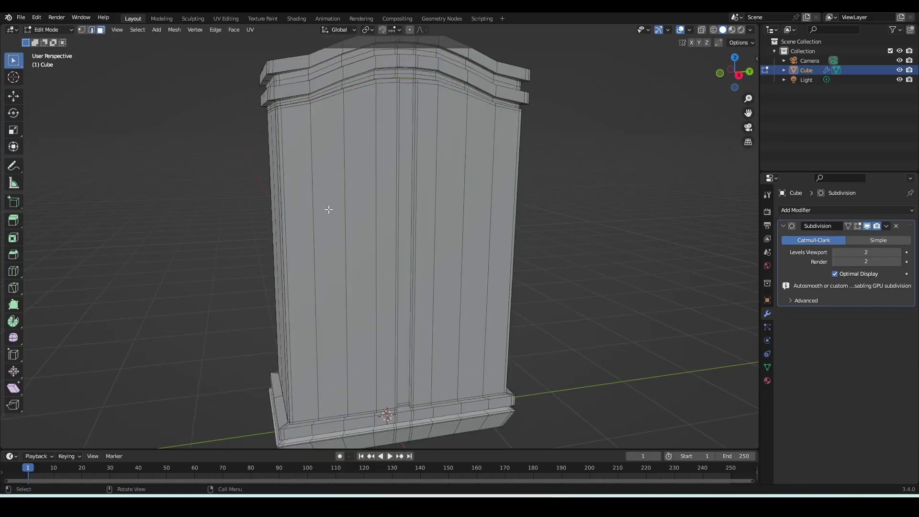
key("3")
key("i")
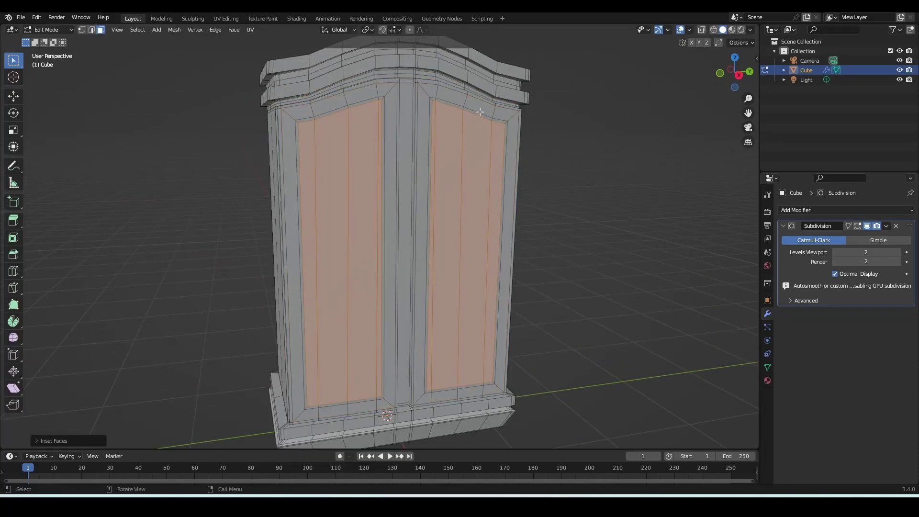
Add another edge loop lower across the doors to tighten the frame edges.
key("alt+a")
scroll(447, 236, "up", 4)
key("ctrl+r")
left_click(412, 311)
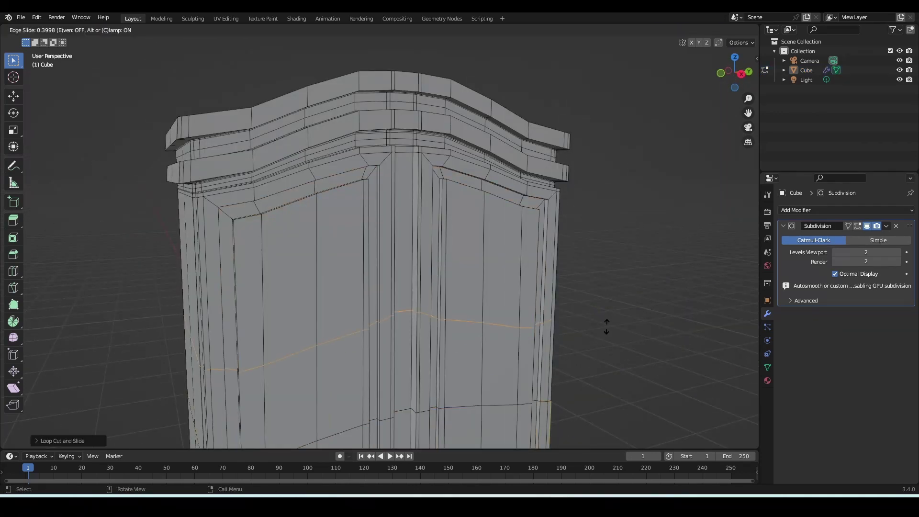
left_click(550, 293)
scroll(551, 293, "down", 2)
left_click(554, 228)
key("Tab")
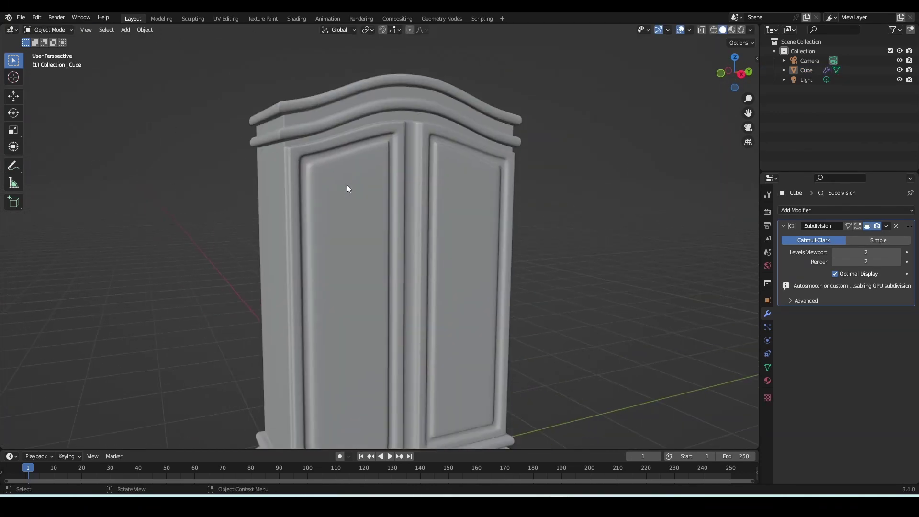
key("Tab")
Select the faces of both door panels from a frontal view.
scroll(372, 183, "up", 2)
scroll(371, 183, "up", 2)
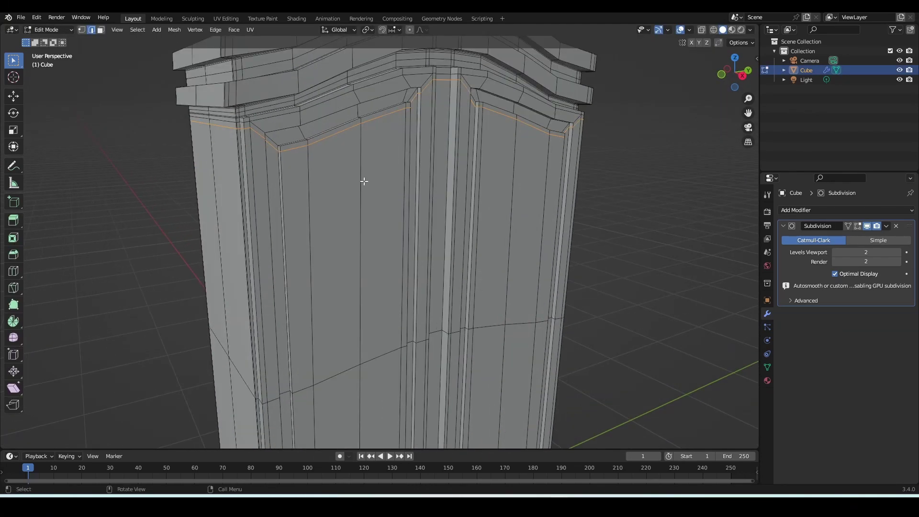
middle_click_drag(364, 182, 392, 201)
key("3")
key("l")
key("l")
scroll(424, 302, "up", 2)
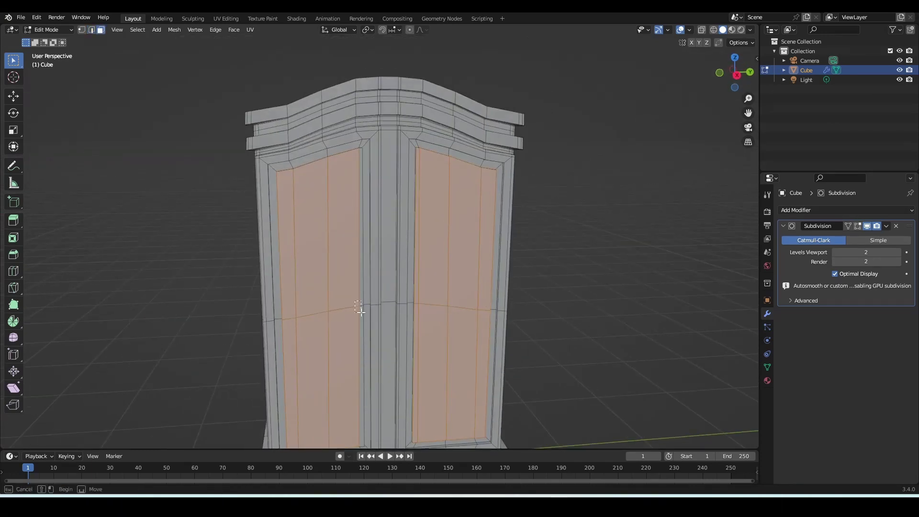
scroll(361, 311, "up", 2)
Separate the door panels into their own object and add a loop cut slid to .9.
key("p")
left_click(389, 318)
key("Tab")
left_click(459, 240)
key("Tab")
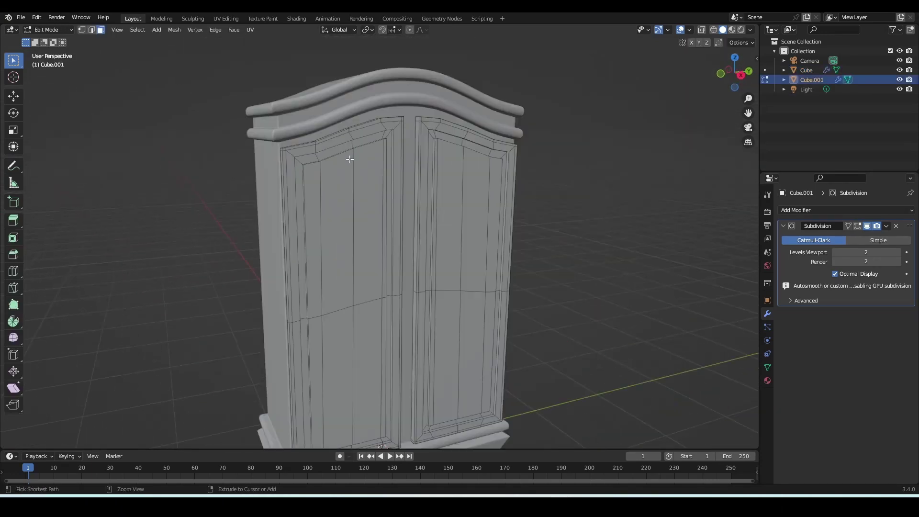
key("ctrl+r")
left_click(353, 139)
type(".9")
left_click(467, 144)
Leave mesh editing on the door object and save the file.
scroll(438, 280, "down", 4)
scroll(438, 280, "up", 4)
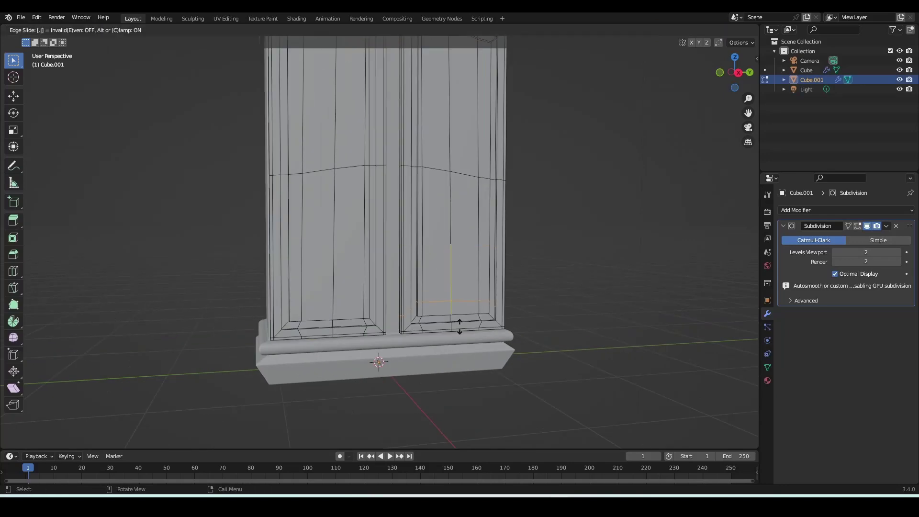
scroll(421, 209, "down", 4)
middle_click_drag(421, 209, 506, 301)
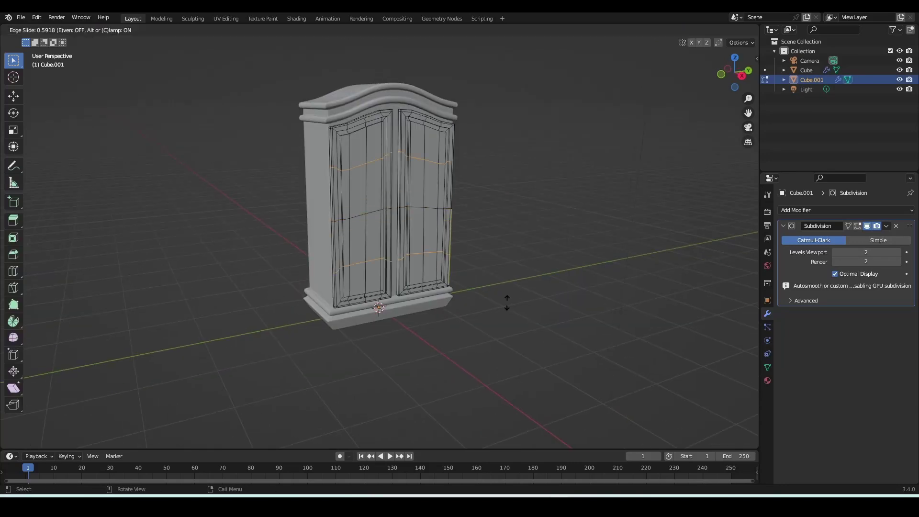
key("Tab")
scroll(485, 229, "up", 3)
scroll(323, 167, "up", 2)
key("ctrl+s")
Inspect the door panels in isolated local view, then return to the full wardrobe.
key("KP_Divide")
key("Tab")
scroll(277, 265, "up", 2)
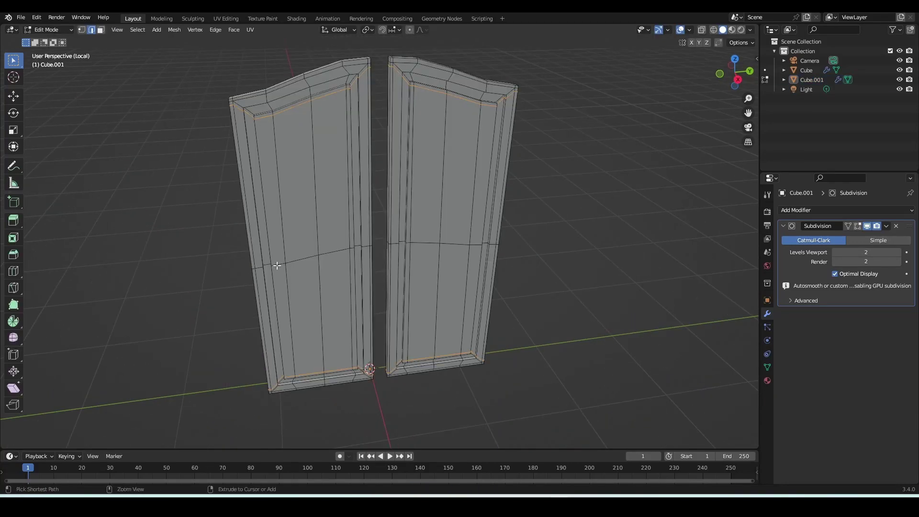
key("Tab")
scroll(491, 107, "down", 3)
key("KP_Divide")
Create a Cupboard material with an orange-red base colour in the Shading workspace.
left_click(768, 381)
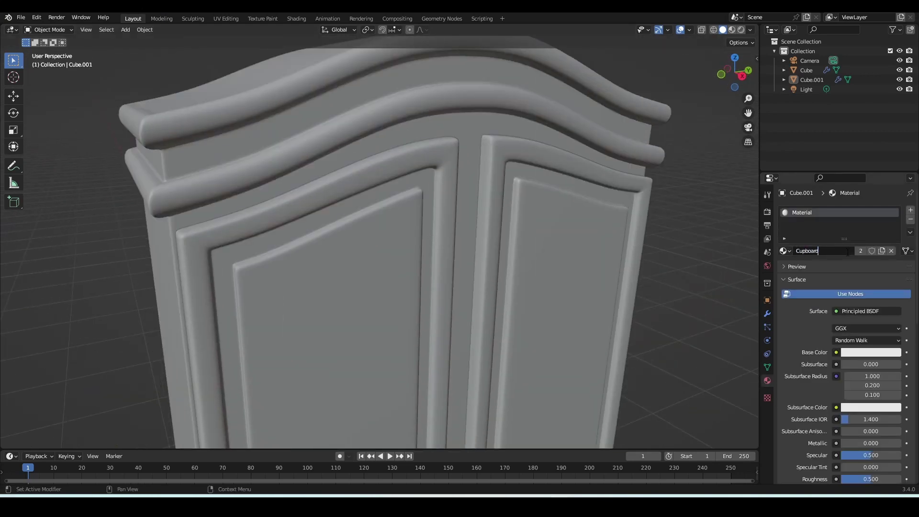
key("Return")
left_click(297, 18)
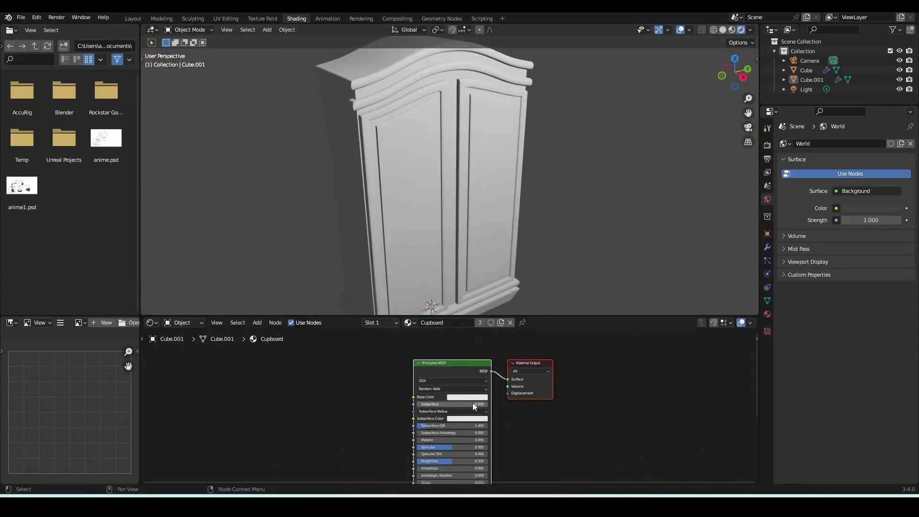
left_click(467, 397)
left_click(470, 345)
scroll(464, 182, "down", 2)
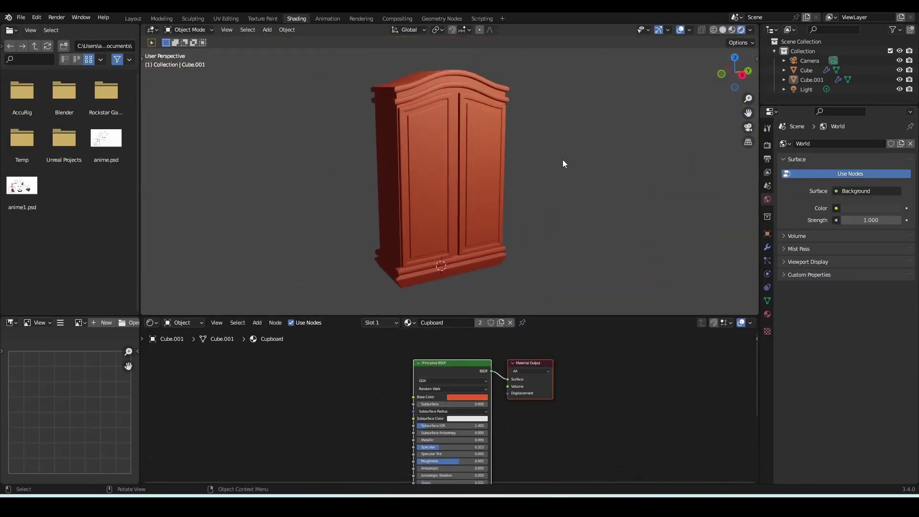
Enter Edit Mode on the wardrobe's upper body, Cube.001.
middle_click_drag(562, 162, 571, 205)
key("Tab")
scroll(527, 182, "up", 5)
scroll(468, 145, "up", 2)
Select the door-frame faces and create a second material, Cupboard-02, for them.
middle_click_drag(467, 145, 559, 138)
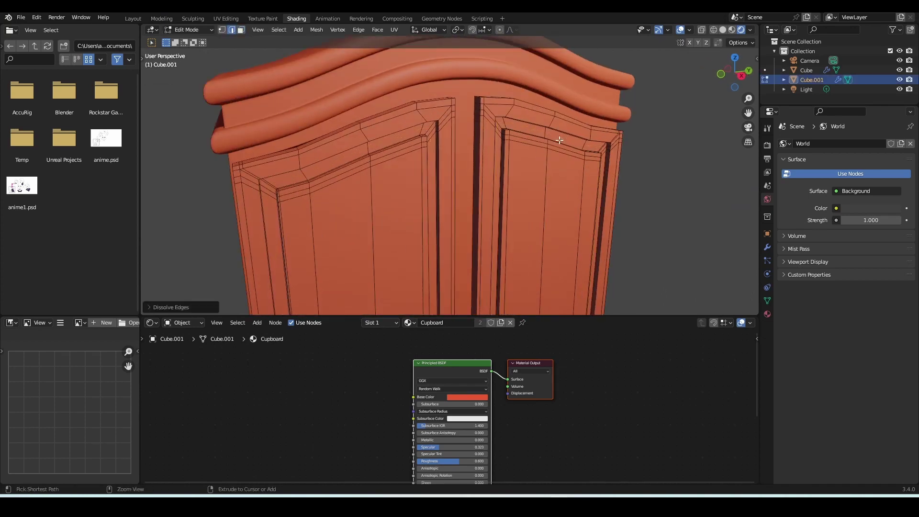
left_click(592, 174, "alt")
left_click(768, 313)
left_click(910, 143)
left_click(825, 202)
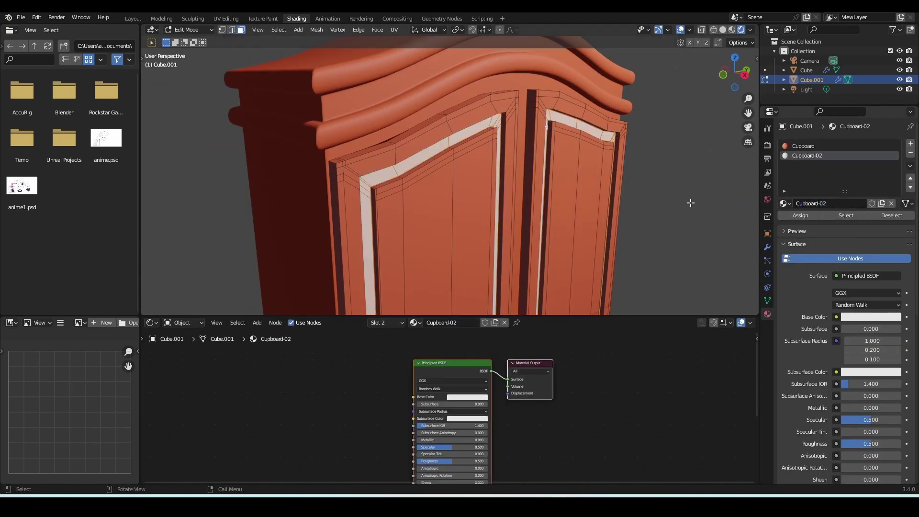
scroll(534, 188, "up", 2)
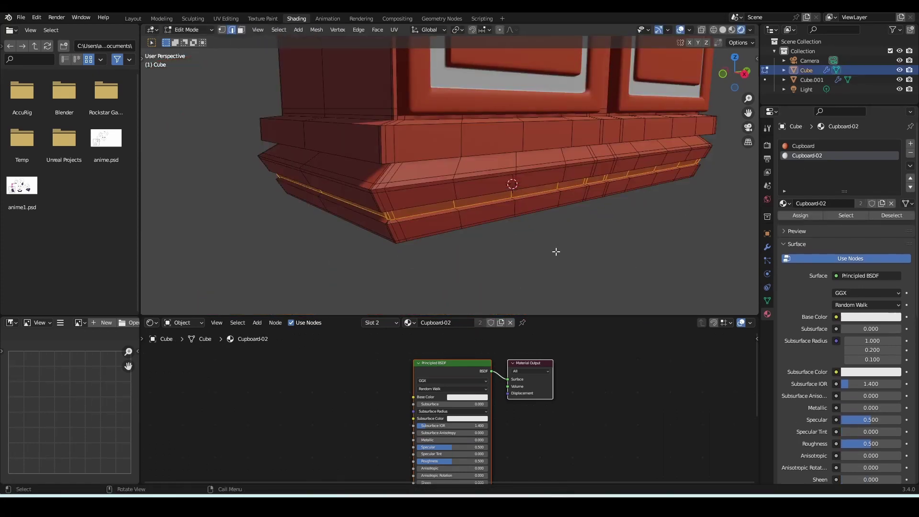
Bevel the base edge loop and return to Object Mode.
left_click(471, 214)
key("Tab")
scroll(586, 209, "down", 5)
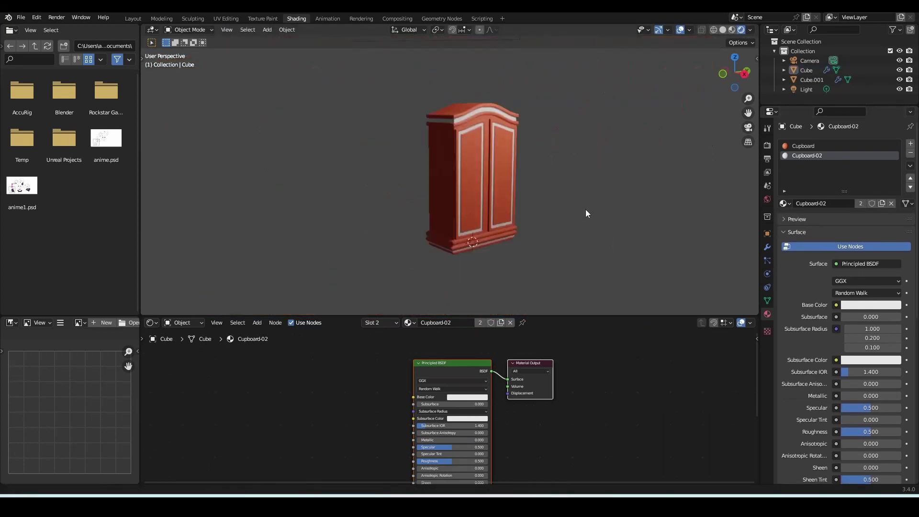
scroll(558, 211, "up", 2)
Review the whole wardrobe from the front and save the blend file.
middle_click_drag(555, 242, 582, 179)
scroll(584, 183, "down", 4)
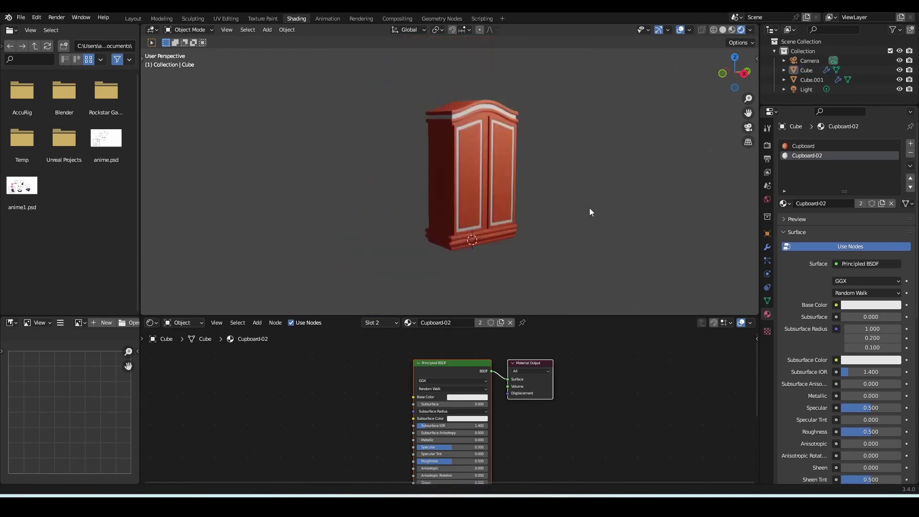
scroll(590, 211, "up", 4)
key("ctrl+s")
middle_click_drag(609, 250, 496, 154)
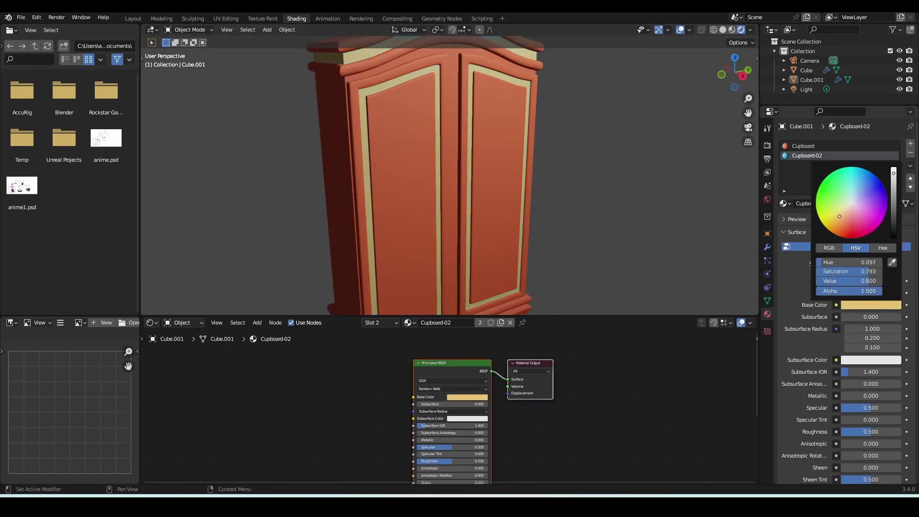
Add a UV sphere and shrink it to door-knob size.
key("shift+a")
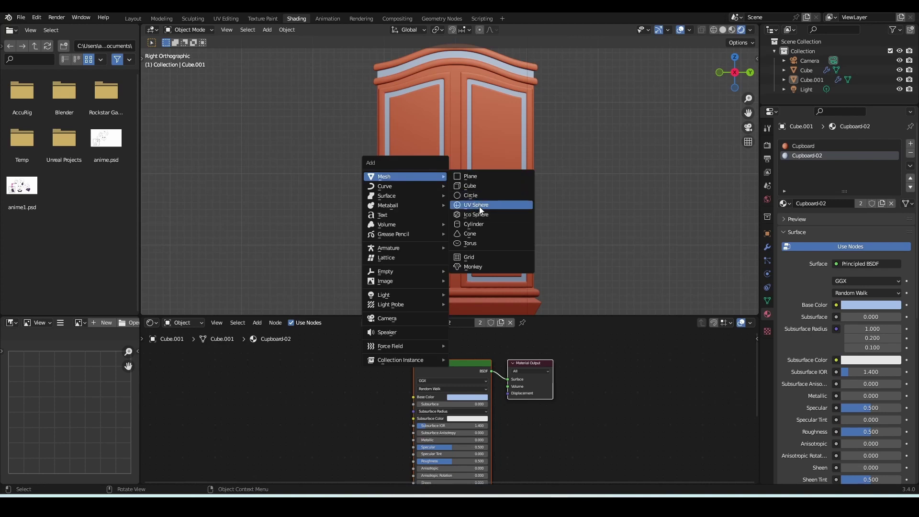
left_click(479, 205)
mouse_move(455, 191)
middle_mouse_down()
mouse_move(513, 208)
mouse_move(496, 194)
middle_mouse_up()
left_click(499, 194)
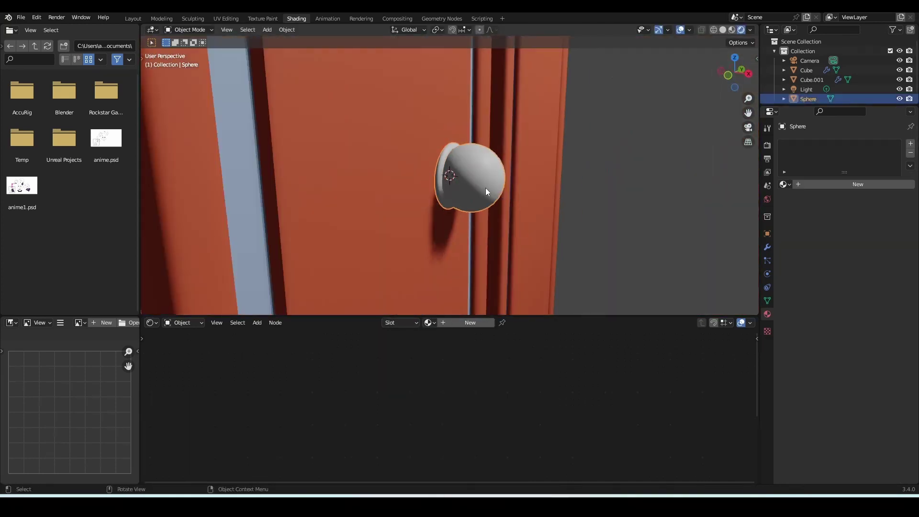
scroll(485, 188, "down", 5)
scroll(592, 219, "up", 5)
key("s")
left_click(633, 245)
Move the knob along the Y axis toward the door.
key("g")
key("y")
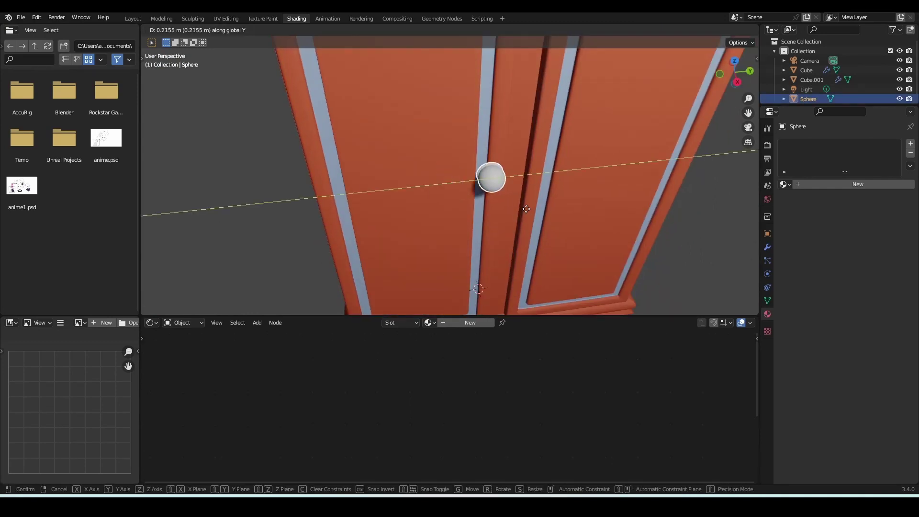
left_click(506, 183)
scroll(507, 183, "down", 5)
scroll(522, 200, "up", 5)
mouse_move(523, 205)
middle_mouse_down()
mouse_move(517, 243)
mouse_move(492, 199)
mouse_move(619, 246)
middle_mouse_up()
Flatten the knob by scaling it along a single axis.
key("s")
key("g")
key("y")
left_click(493, 201)
scroll(622, 230, "down", 5)
scroll(517, 214, "up", 5)
Seat the knob against the door with moves along the Y and X axes.
key("g")
key("y")
left_click(516, 213)
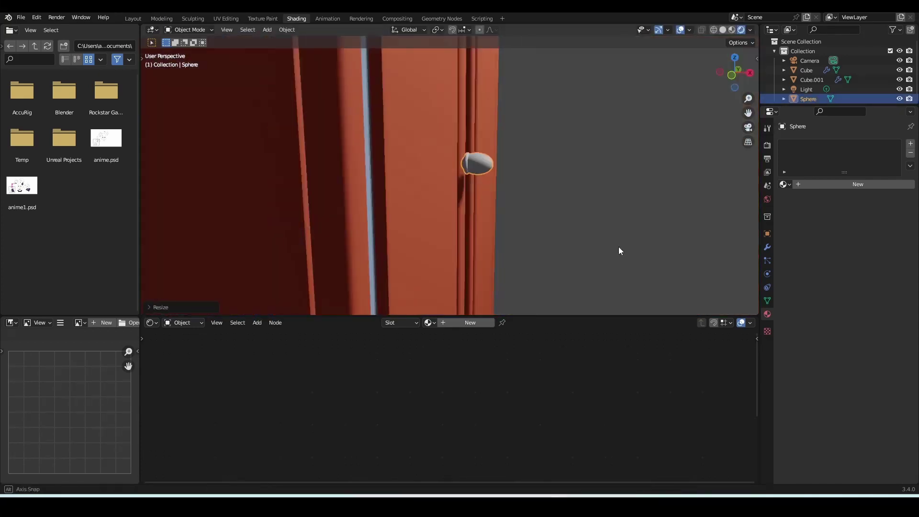
scroll(530, 250, "up", 3)
key("g")
key("x")
left_click(535, 240)
scroll(501, 209, "down", 5)
scroll(456, 185, "up", 6)
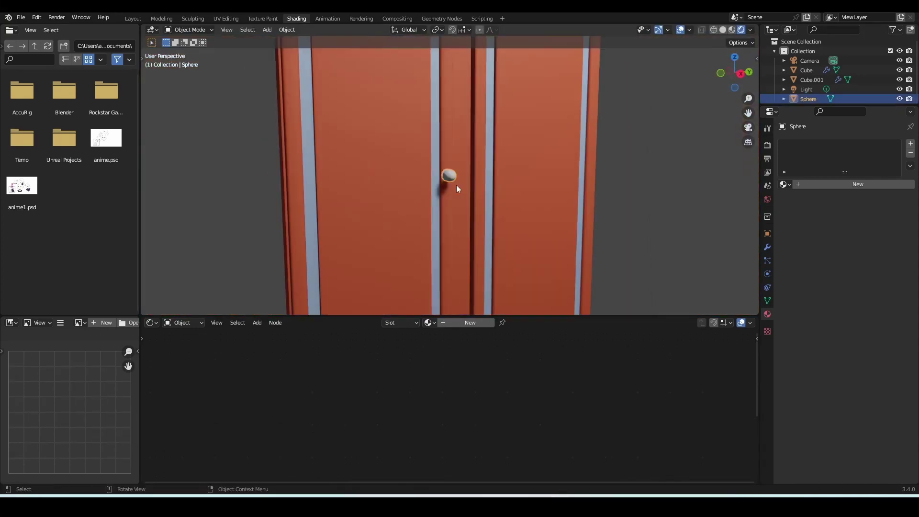
Duplicate the knob and place the copy below the first.
key("shift+d")
left_click(458, 216)
mouse_move(459, 215)
middle_mouse_down()
mouse_move(530, 210)
mouse_move(464, 182)
middle_mouse_up()
scroll(463, 182, "up", 4)
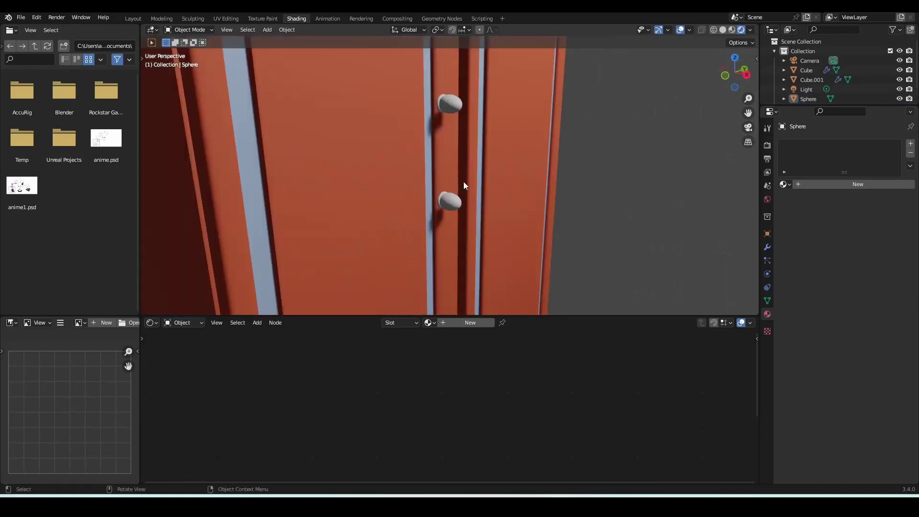
Add a cylinder for the handle bar and thin it without changing its height.
key("shift+a")
left_click(502, 239)
scroll(501, 269, "down", 3)
key("s")
key("shift+z")
left_click(502, 269)
Stretch the cylinder to handle length, place it between the two knobs, and shade it smooth.
key("KP_1")
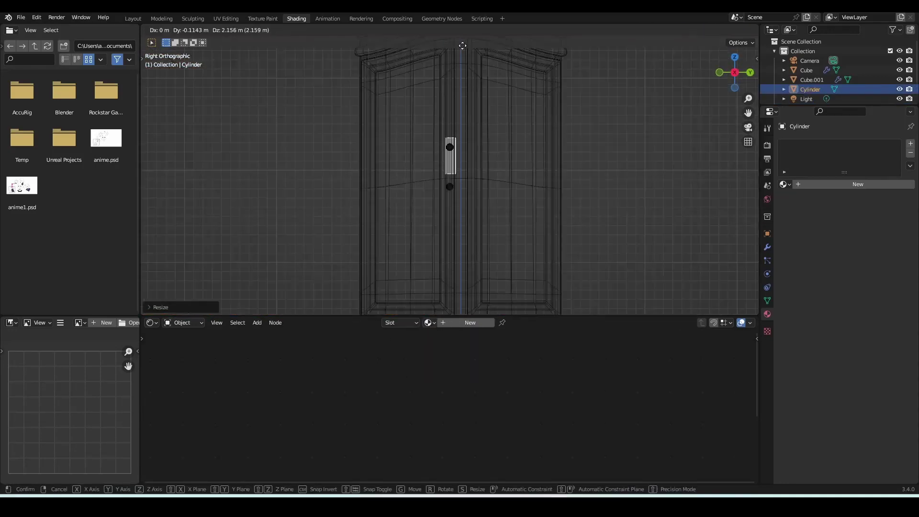
scroll(492, 199, "up", 5)
key("s")
left_click(493, 199)
mouse_move(493, 199)
middle_mouse_down()
mouse_move(548, 240)
mouse_move(585, 236)
middle_mouse_up()
key("KP_3")
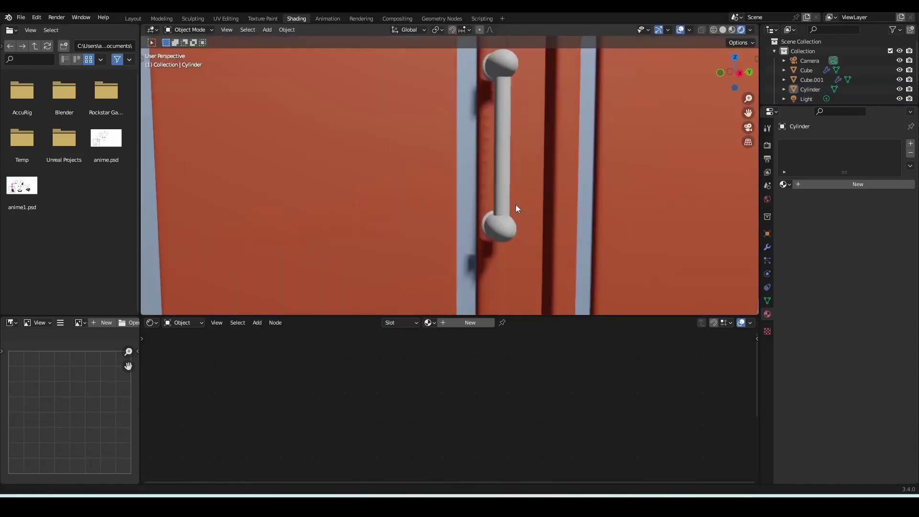
scroll(516, 205, "up", 3)
key("g")
left_click(489, 191)
right_click(442, 160)
left_click(441, 160)
Loop-cut the cylinder and bend its middle outward with proportional editing into a curved handle.
key("KP_1")
scroll(519, 164, "up", 3)
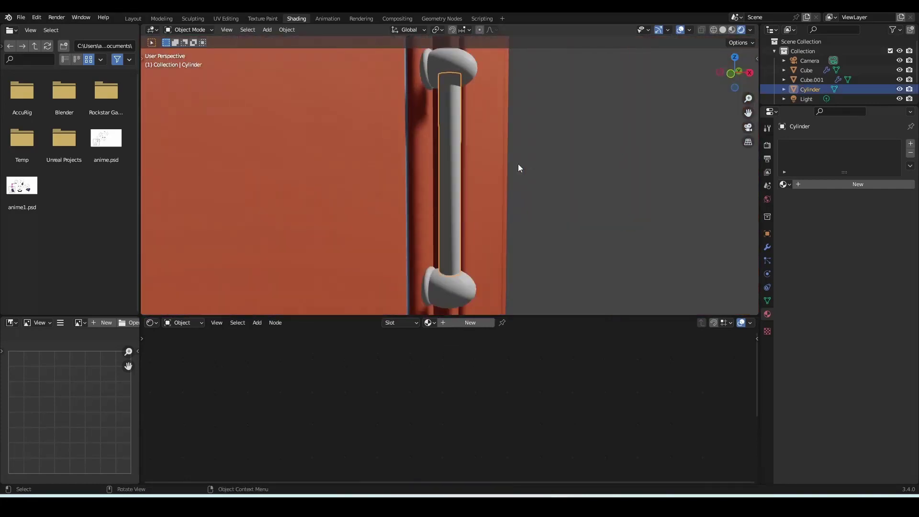
key("Tab")
key("ctrl+r")
scroll(453, 177, "up", 6)
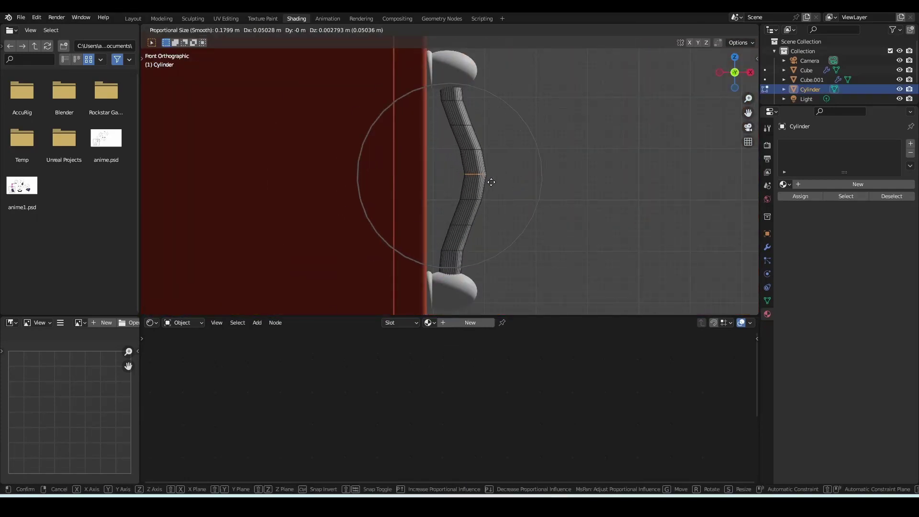
key("Escape")
key("Tab")
middle_click_drag(488, 184, 466, 199)
Add a Subdivision Surface modifier to the handle.
left_click(767, 247)
left_click(845, 144)
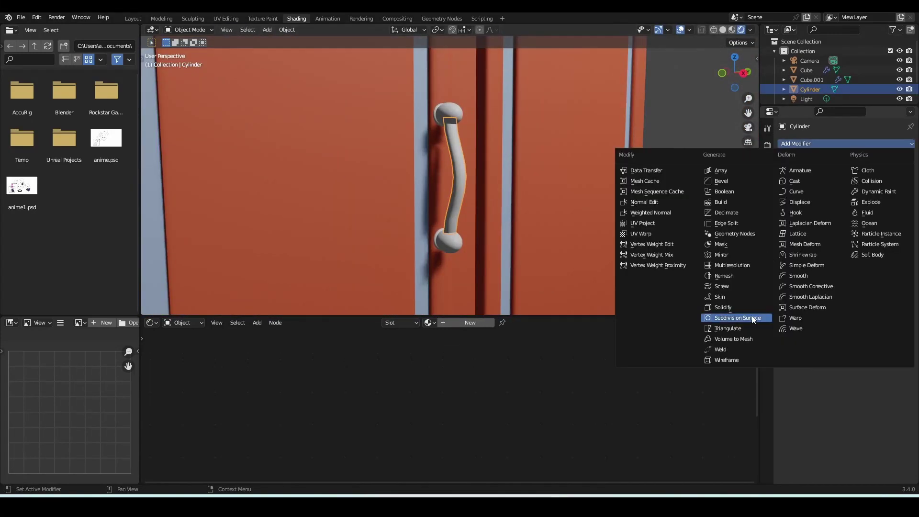
left_click(698, 318)
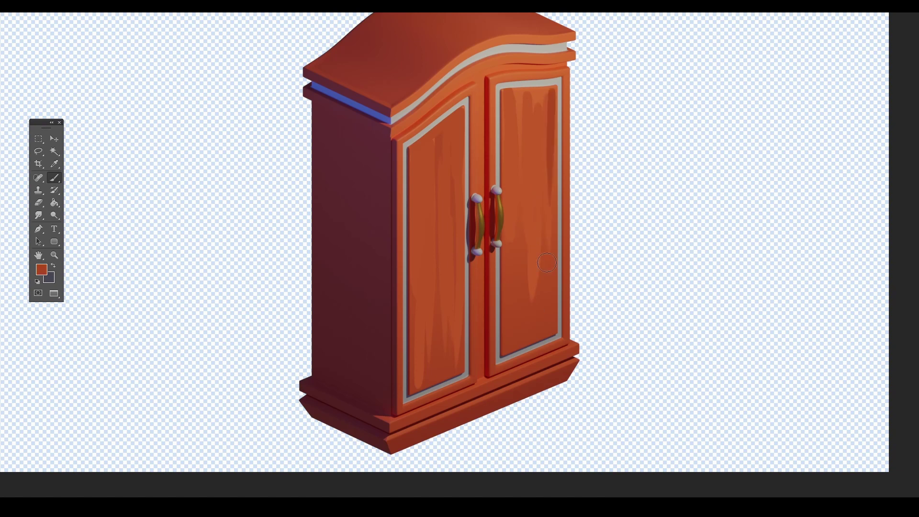
Paint wood-grain shading strokes across the wardrobe's curved top, toning down the ridge highlight.
right_click(548, 93)
key("Escape")
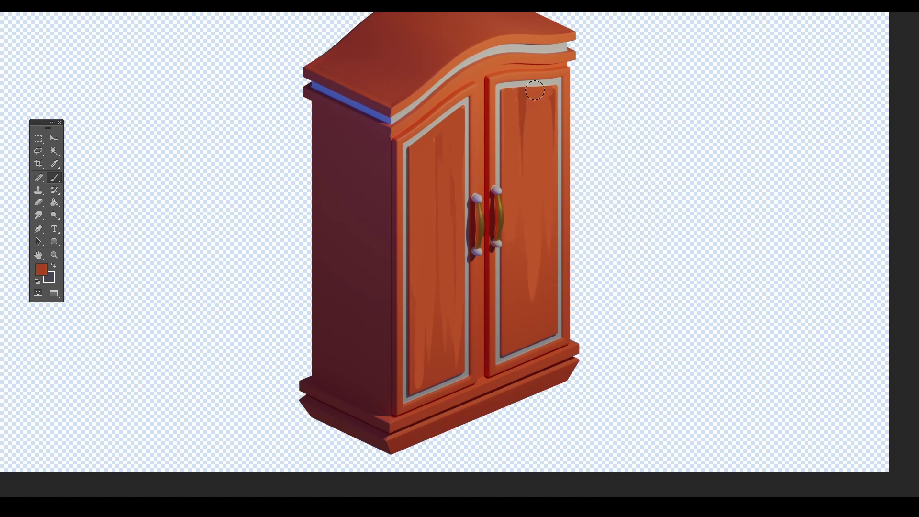
scroll(465, 153, "up", 3)
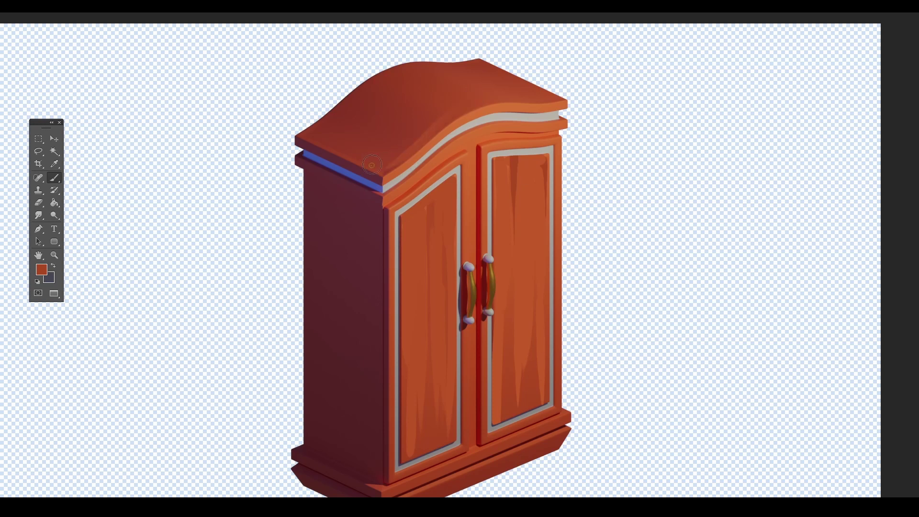
mouse_move(409, 120)
left_mouse_down()
mouse_move(364, 156)
mouse_move(376, 167)
mouse_move(488, 84)
mouse_move(518, 90)
mouse_move(427, 103)
left_mouse_up()
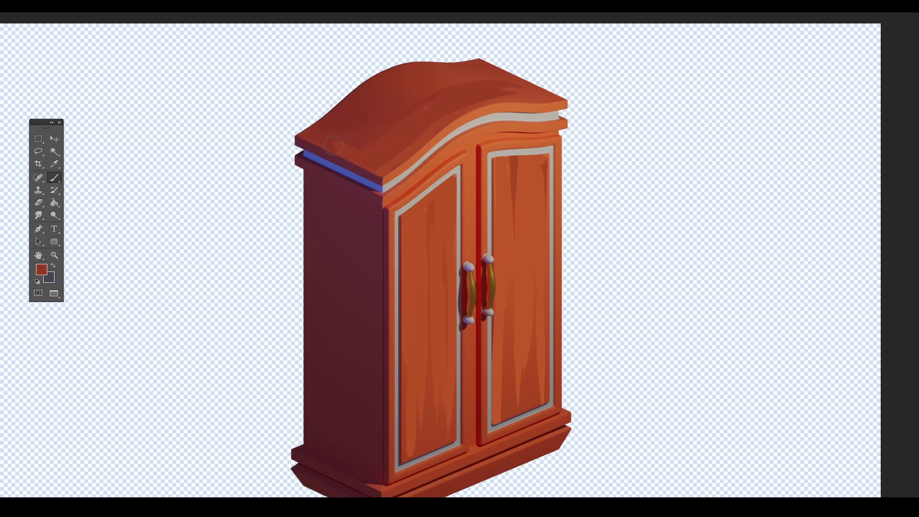
left_click_drag(350, 136, 331, 154)
mouse_move(403, 142)
left_mouse_down()
mouse_move(364, 168)
mouse_move(438, 117)
left_mouse_up()
left_click_drag(520, 89, 486, 89)
Sample orange and red shades from the top and paint a light stroke along the front top edge.
left_click(388, 175, "alt")
left_click(367, 171, "alt")
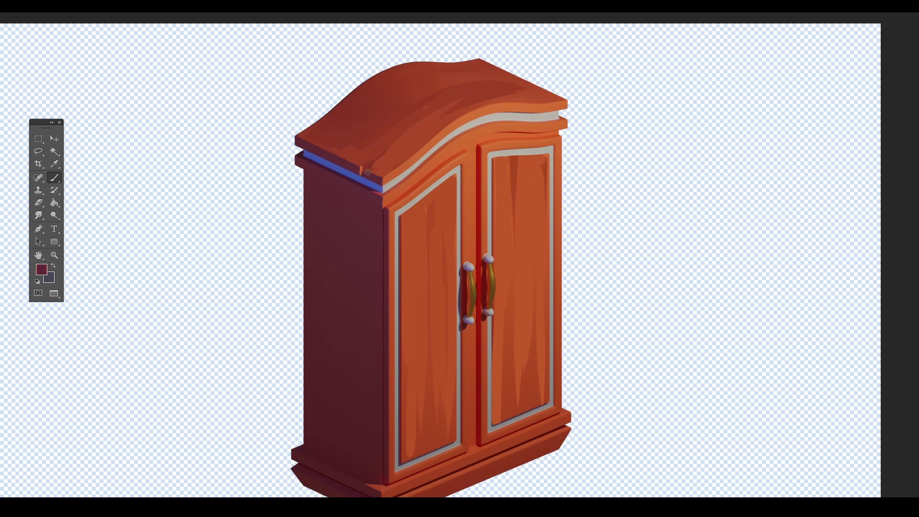
left_click(329, 148, "alt")
left_click(335, 149, "alt")
left_click(442, 89, "alt")
left_click(441, 175, "alt")
mouse_move(387, 204)
left_mouse_down()
mouse_move(531, 121)
mouse_move(556, 135)
left_mouse_up()
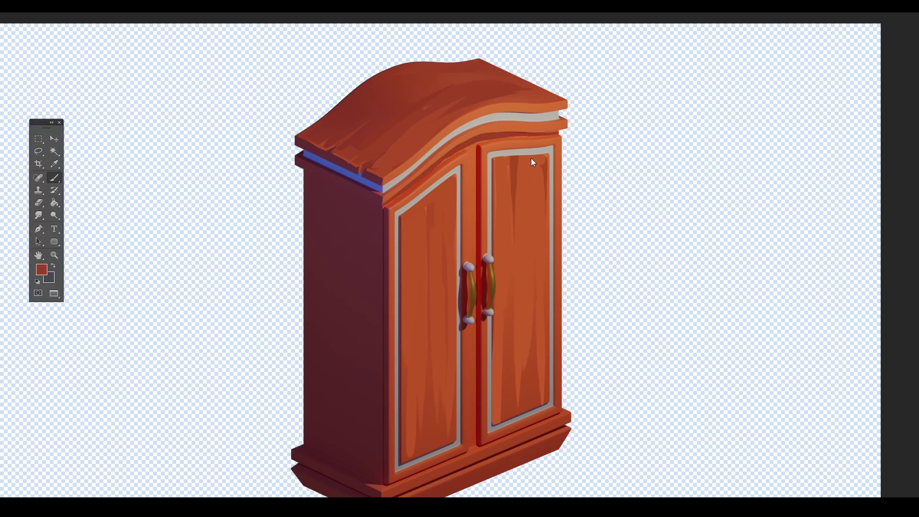
Sample dark maroon and paint vertical grain streaks down the dark side panel.
left_click(346, 196, "alt")
left_click_drag(369, 331, 364, 431)
left_click_drag(310, 178, 310, 393)
left_click(319, 284, "alt")
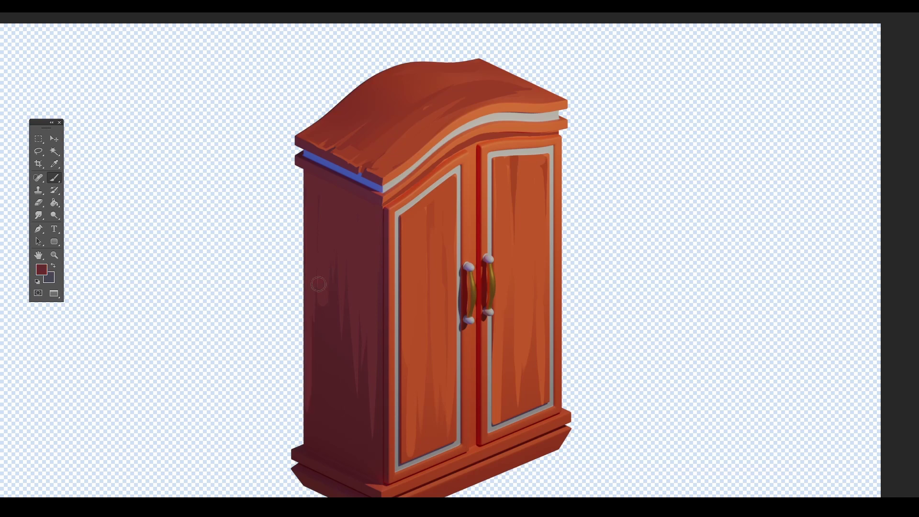
left_click_drag(319, 301, 319, 411)
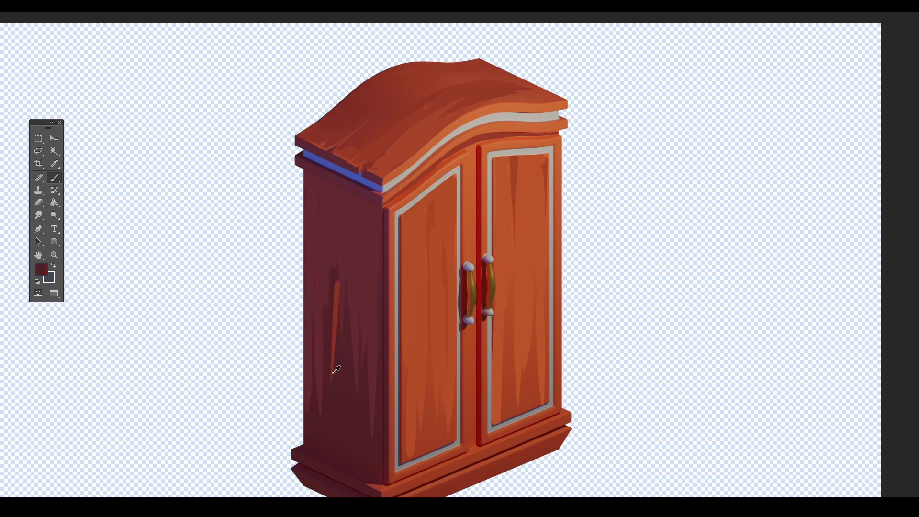
left_click_drag(332, 283, 336, 383)
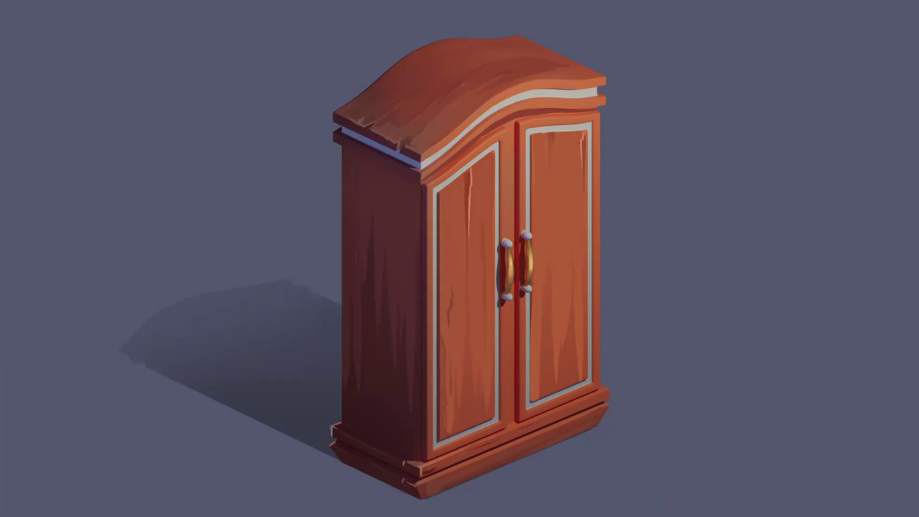